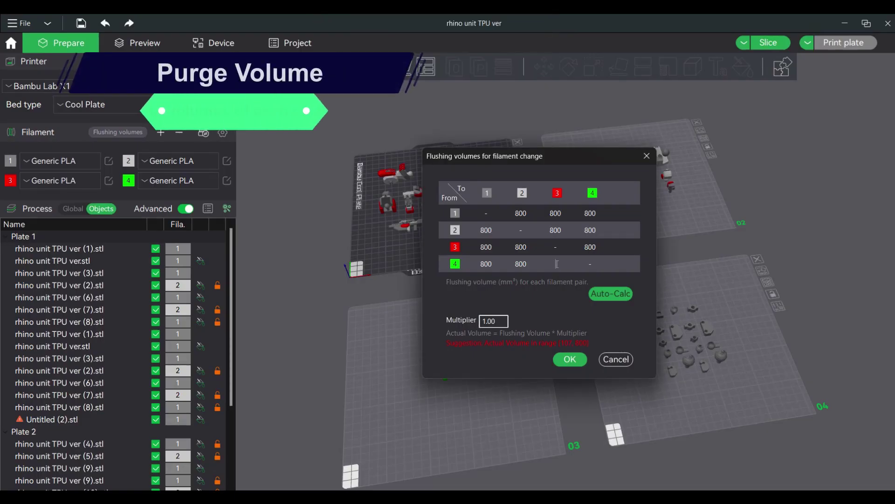
# Set the From 4 / To 3 flush to 800 and scrub the styraco mech unit preview to layer 267
pyautogui.write('800')
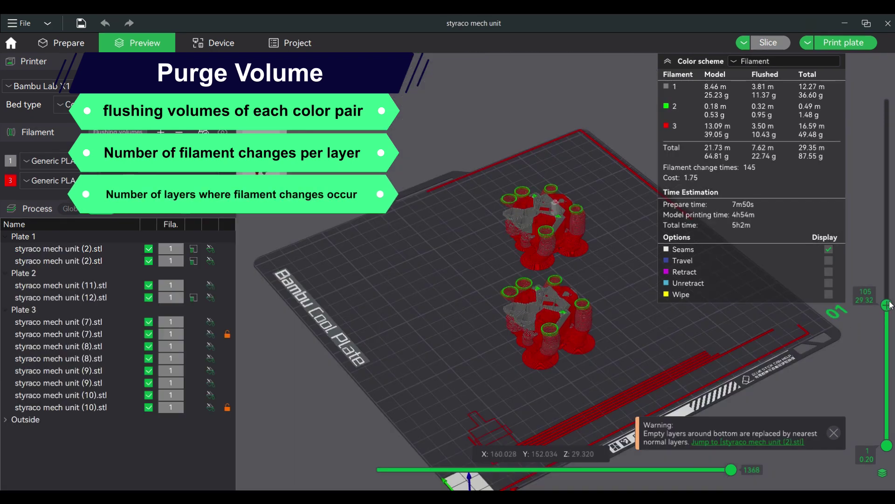
pyautogui.moveTo(887, 305); pyautogui.dragTo(887, 446)
# Scale the tall cube into a flat slab about 149 × 144 × 27.5 mm and slice it
pyautogui.moveTo(889, 386); pyautogui.dragTo(879, 160)
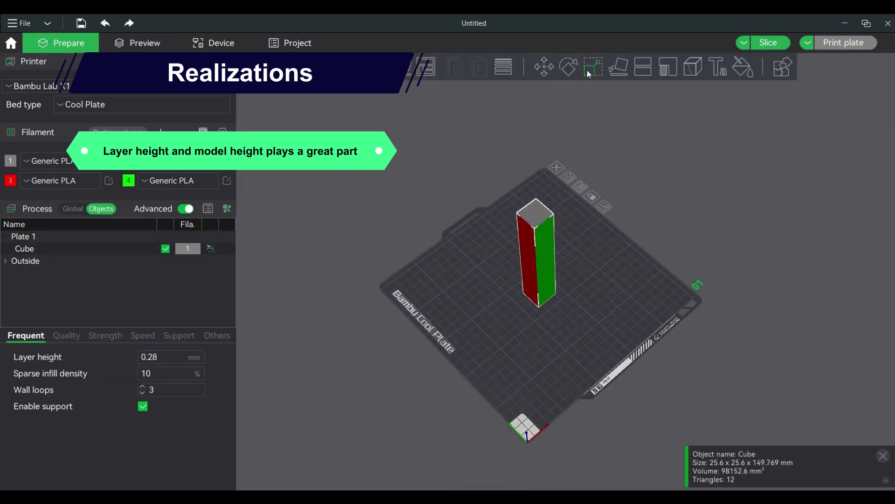
pyautogui.click(592, 67)
pyautogui.moveTo(536, 221); pyautogui.dragTo(588, 341)
pyautogui.moveTo(531, 305); pyautogui.dragTo(493, 338)
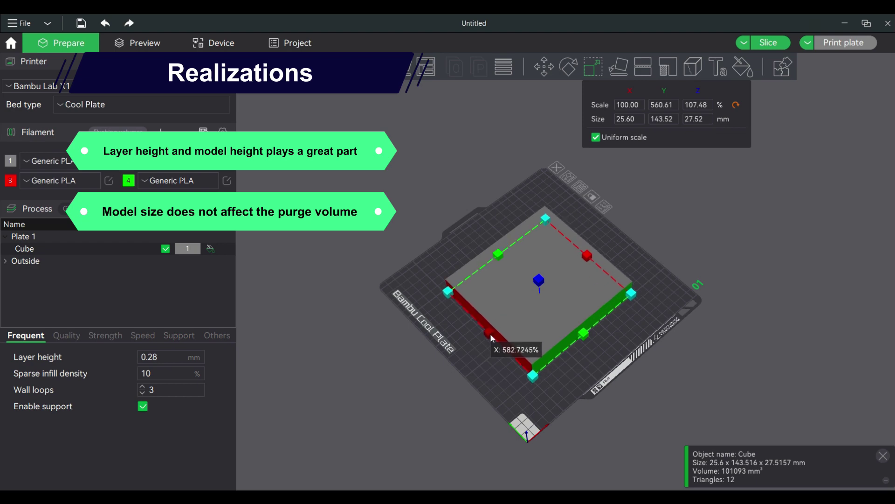
pyautogui.click(416, 278)
pyautogui.click(772, 44)
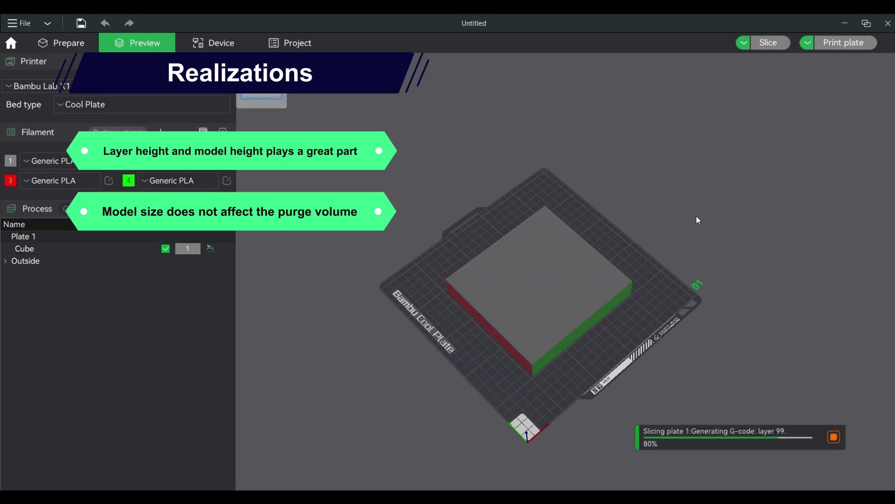
pyautogui.moveTo(649, 269); pyautogui.dragTo(668, 369)
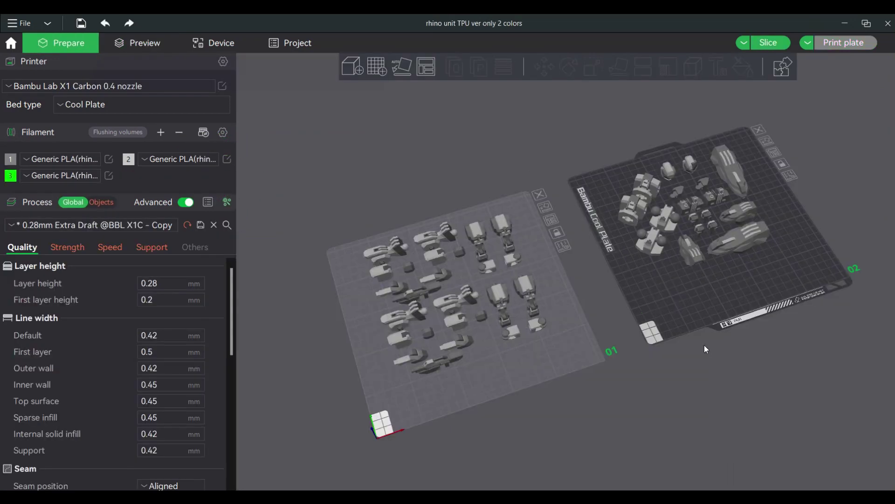
# Orbit the two rhino plates and make plate 1 the current plate
pyautogui.scroll(2, 571, 332)
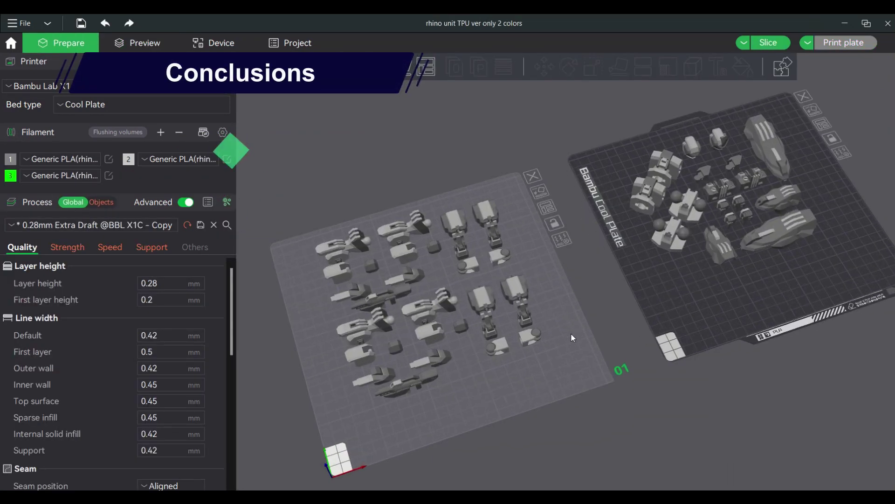
pyautogui.scroll(-2, 571, 332)
pyautogui.moveTo(575, 346); pyautogui.dragTo(539, 355)
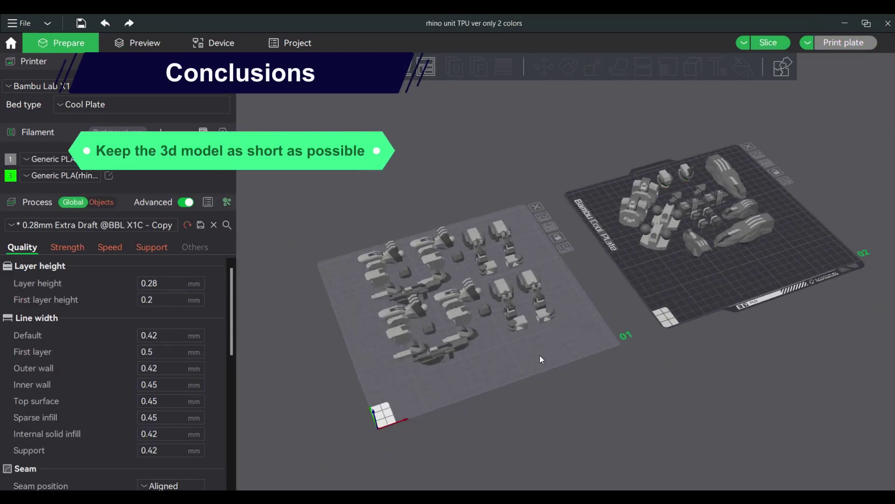
pyautogui.click(676, 289)
pyautogui.click(615, 340)
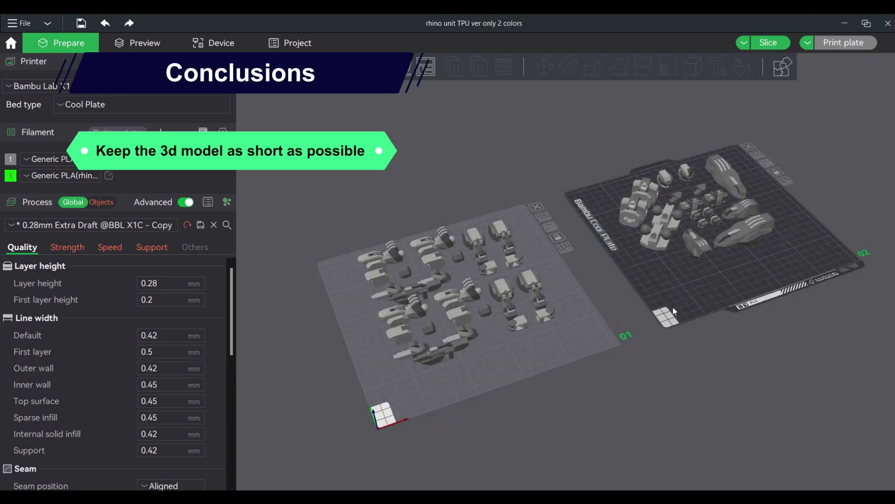
# Slice plate 1 and check its 101 filament changes and 23.15 g flushed
pyautogui.scroll(5, 533, 358)
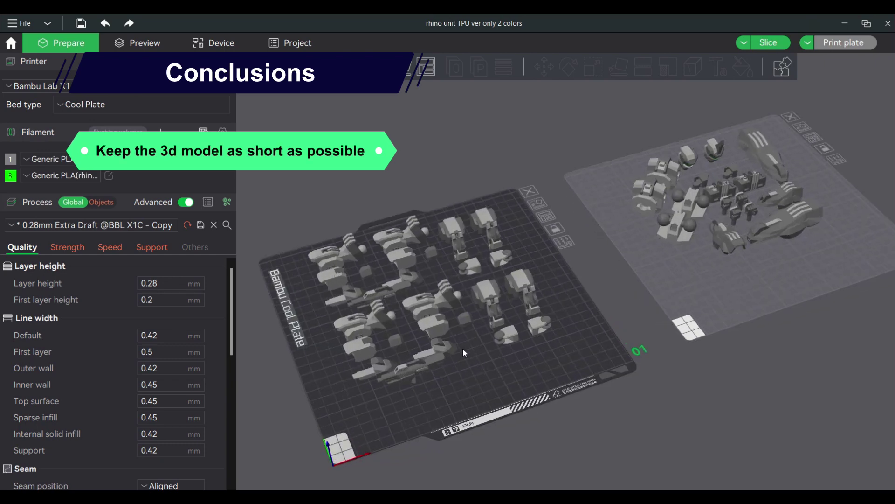
pyautogui.moveTo(764, 250); pyautogui.dragTo(886, 73)
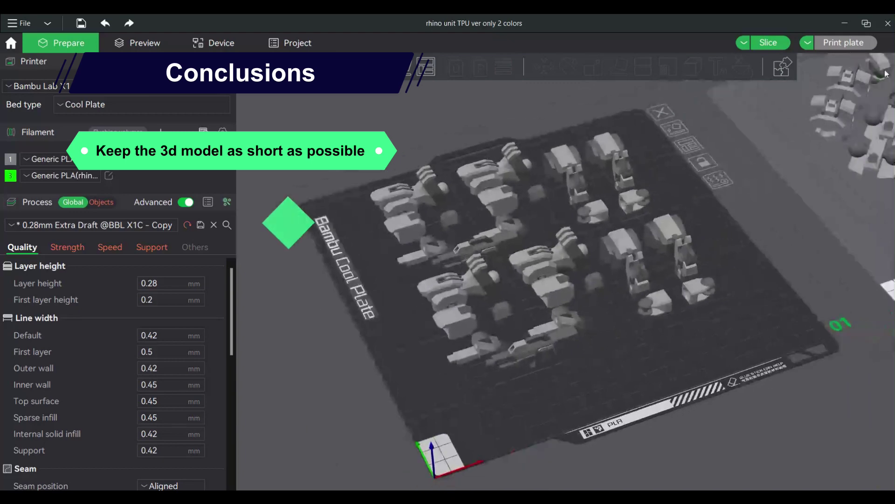
pyautogui.click(772, 46)
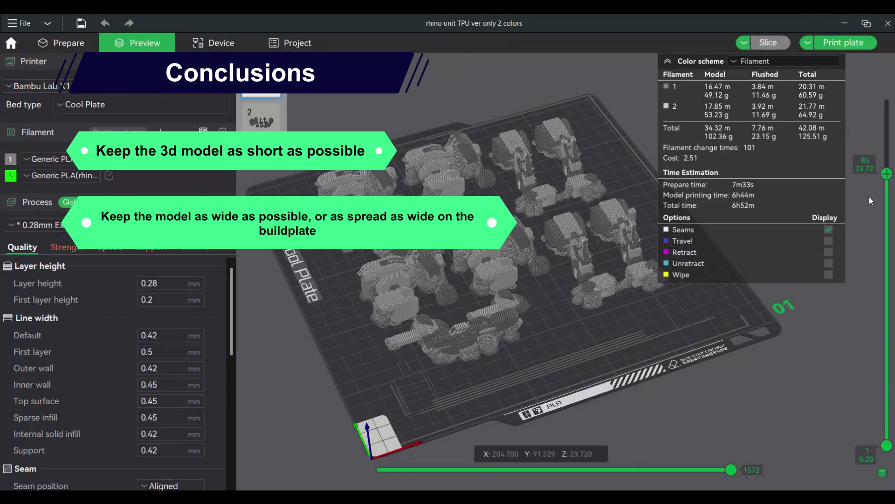
pyautogui.scroll(-10, 870, 196)
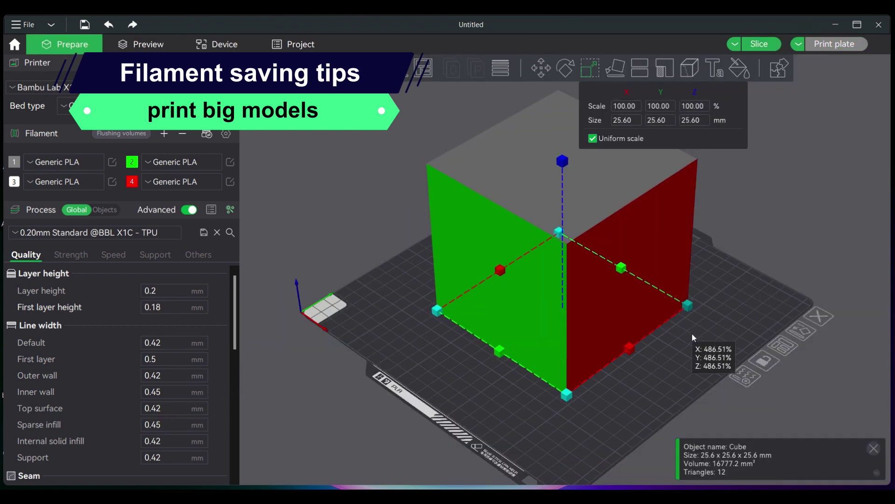
# Enlarge the cube and raise the layer height from 0.2 to 0.28 mm
pyautogui.moveTo(687, 337); pyautogui.dragTo(688, 338)
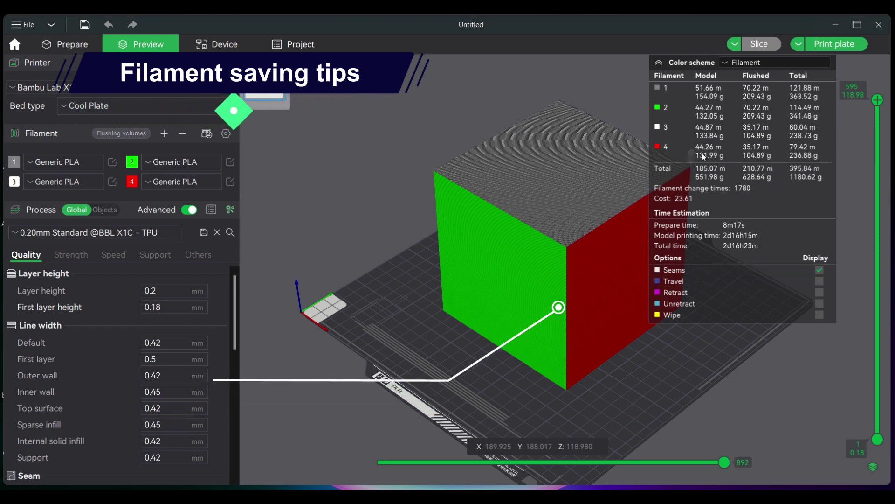
pyautogui.moveTo(606, 210); pyautogui.dragTo(201, 327)
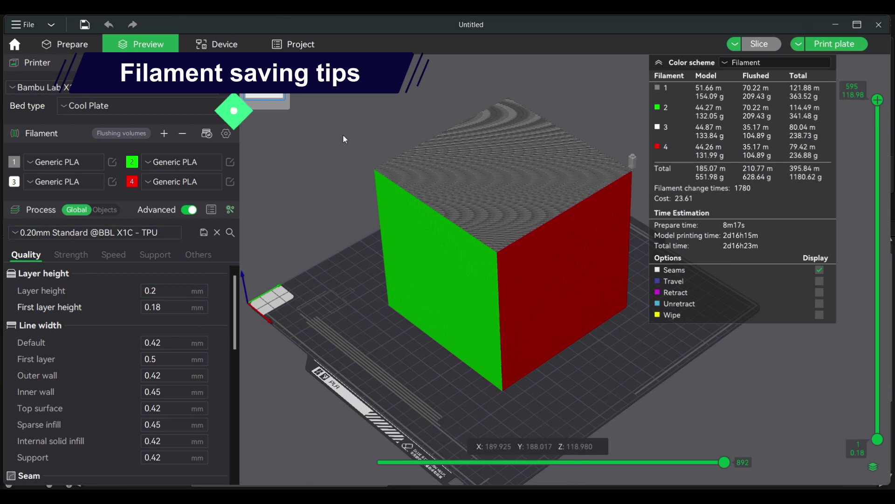
pyautogui.click(156, 297)
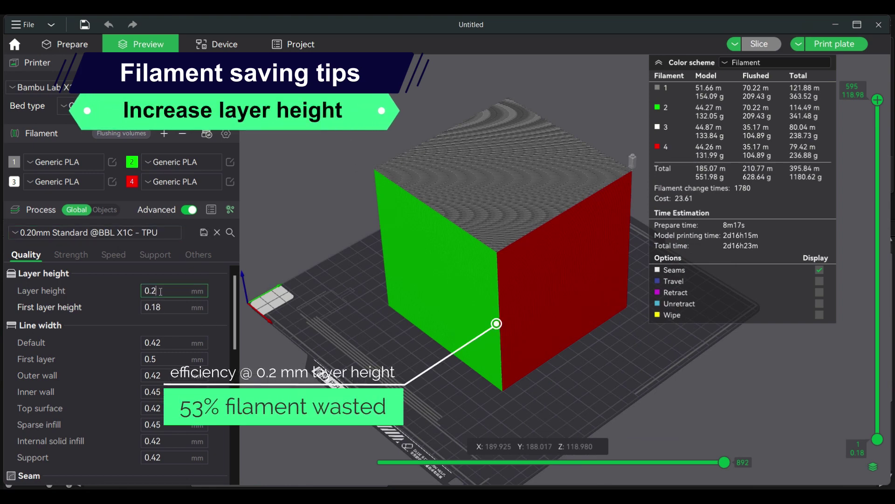
pyautogui.write('8')
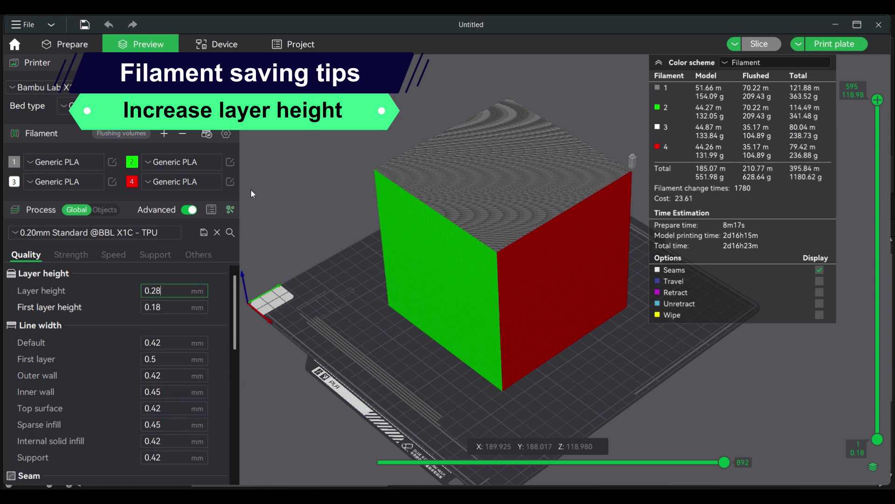
pyautogui.click(69, 46)
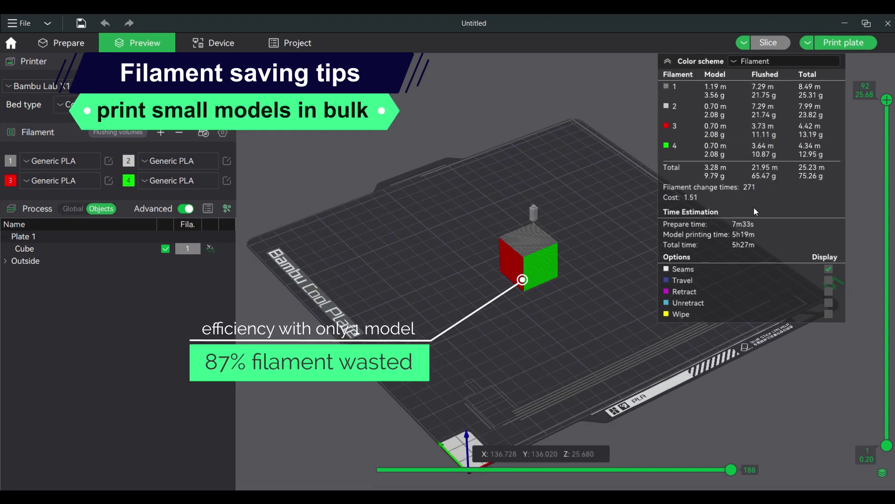
# Copy and paste the small cube into 15 copies on the plate and slice them
pyautogui.click(73, 40)
pyautogui.moveTo(669, 243); pyautogui.dragTo(614, 256)
pyautogui.click(536, 252)
pyautogui.hotkey('ctrl', 'c')
pyautogui.hotkey('ctrl', 'v')
pyautogui.hotkey('ctrl', 'v')
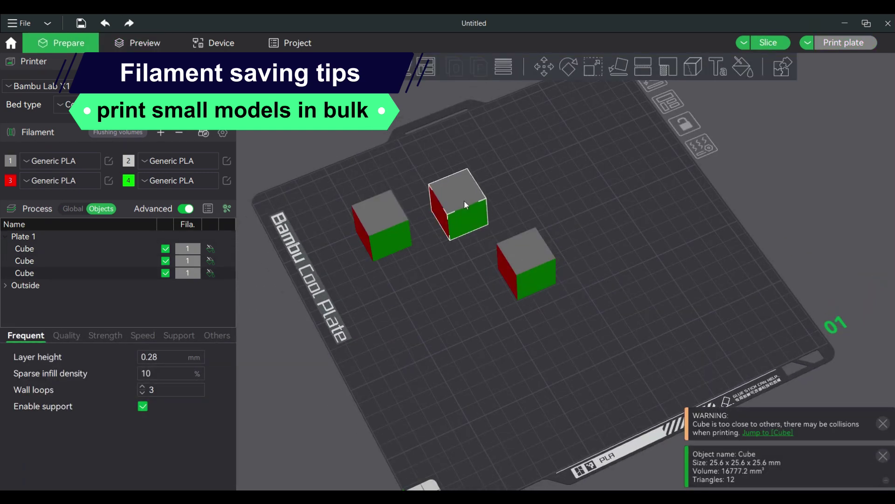
pyautogui.hotkey('ctrl', 'v')
pyautogui.hotkey('ctrl', 'v')
pyautogui.hotkey('ctrl', 'v')
pyautogui.hotkey('ctrl', 'v')
pyautogui.hotkey('ctrl', 'v')
pyautogui.hotkey('ctrl', 'v')
pyautogui.press('1')
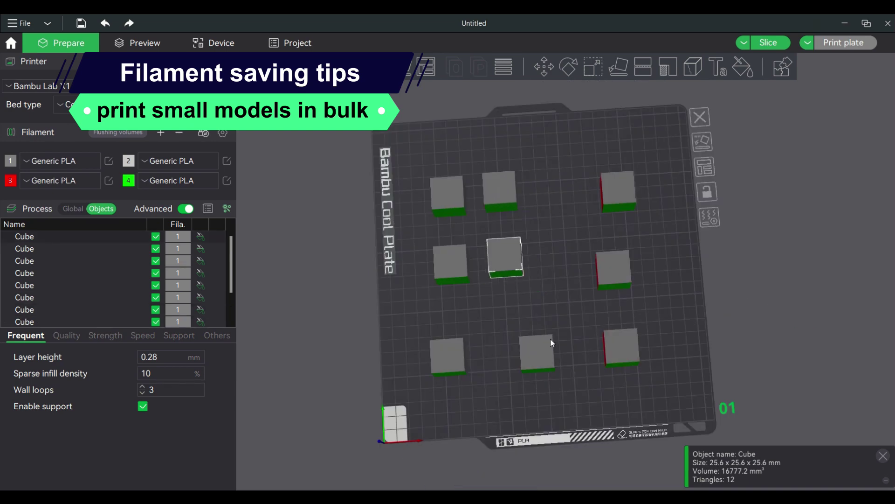
pyautogui.hotkey('ctrl', 'v')
pyautogui.hotkey('ctrl', 'v')
pyautogui.hotkey('ctrl', 'v')
pyautogui.hotkey('ctrl', 'v')
pyautogui.hotkey('ctrl', 'v')
pyautogui.hotkey('ctrl', 'v')
pyautogui.hotkey('ctrl', 'v')
pyautogui.hotkey('ctrl', 'v')
pyautogui.press('0')
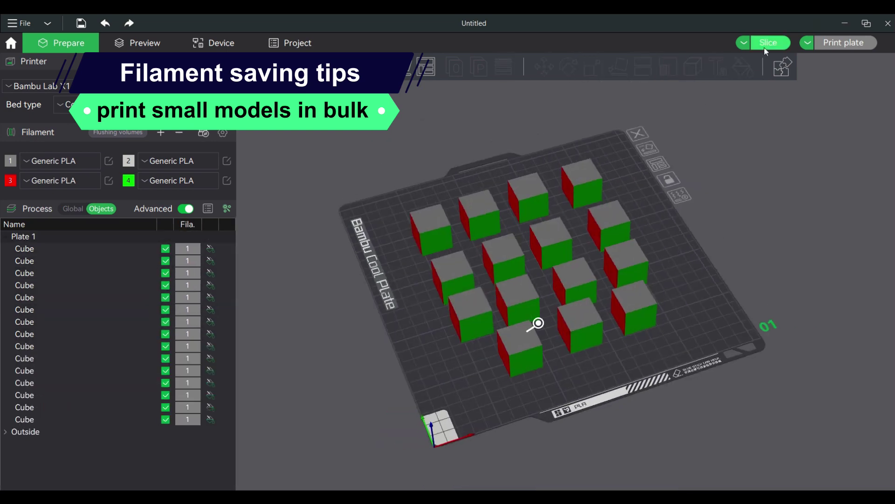
pyautogui.click(767, 44)
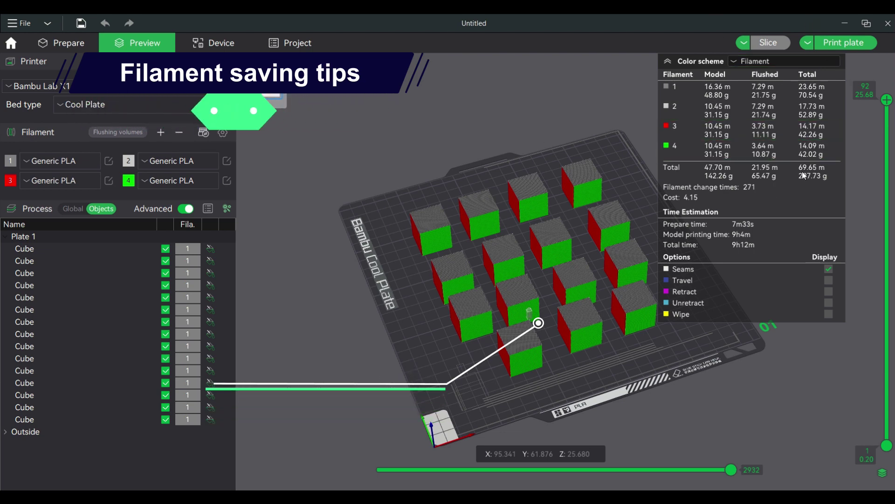
# Slice all plates of the red figure and pan across its pieces, including the dark plate
pyautogui.moveTo(611, 298); pyautogui.dragTo(704, 295)
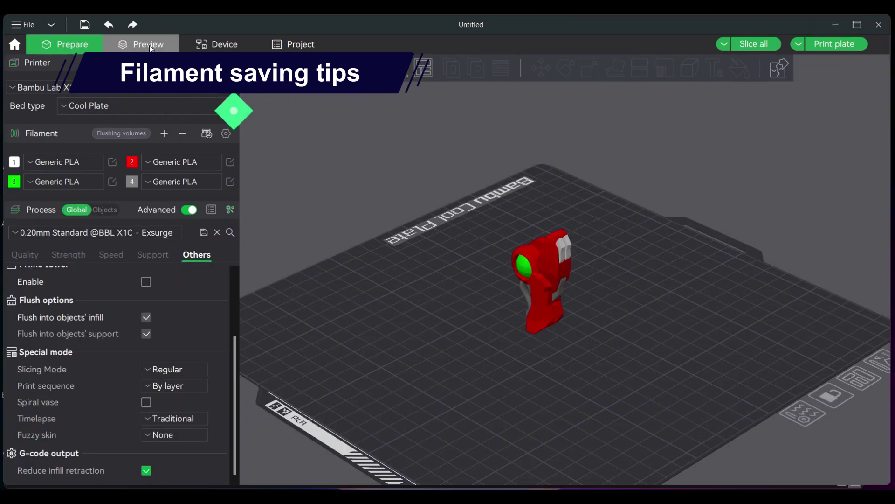
pyautogui.click(748, 44)
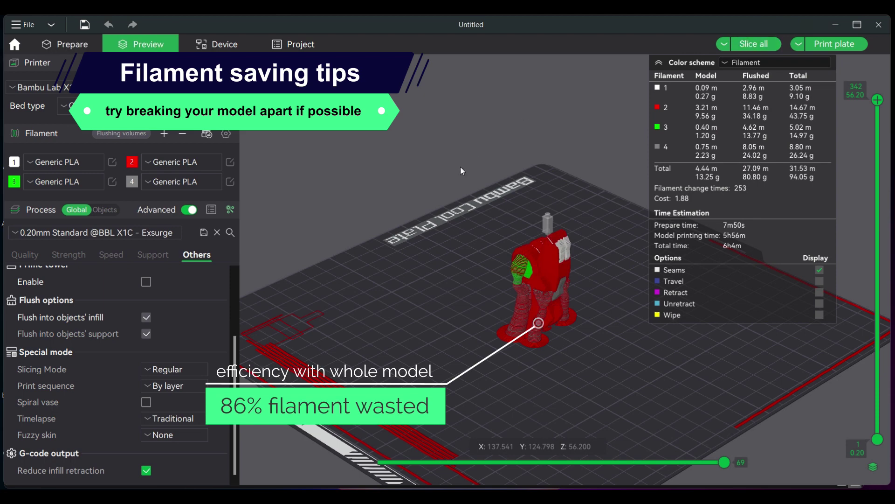
pyautogui.scroll(3, 461, 170)
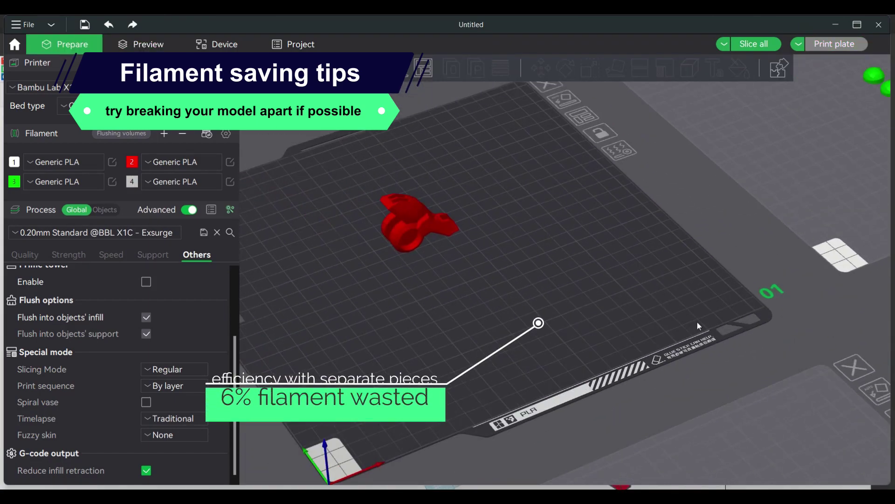
pyautogui.moveTo(698, 325); pyautogui.dragTo(841, 407, button='right')
pyautogui.scroll(-5, 743, 345)
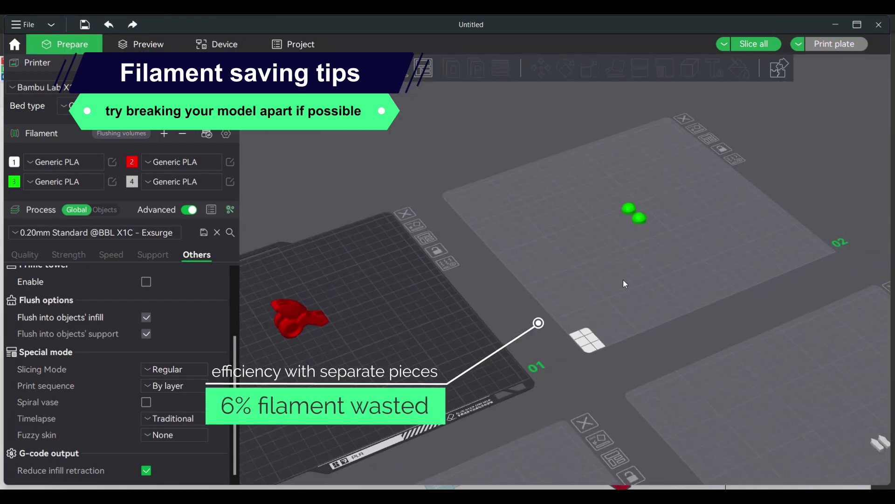
pyautogui.scroll(3, 550, 321)
pyautogui.moveTo(527, 347); pyautogui.dragTo(604, 369)
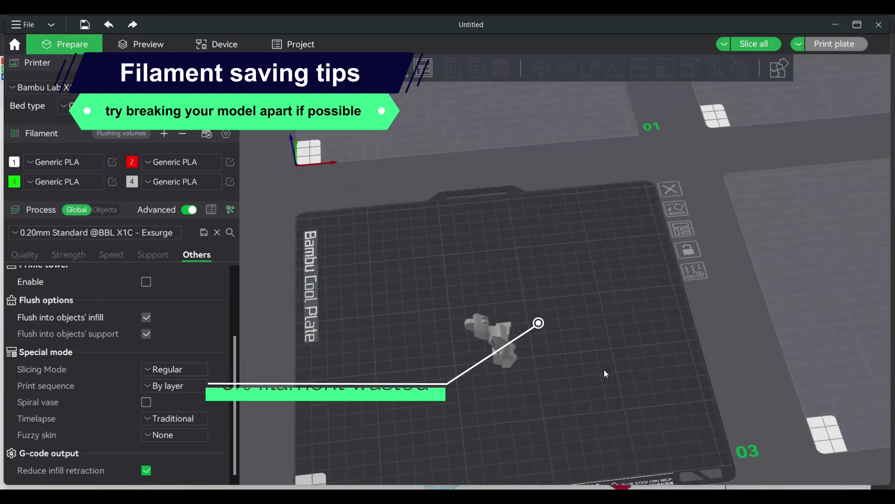
pyautogui.scroll(3, 591, 339)
pyautogui.scroll(2, 723, 341)
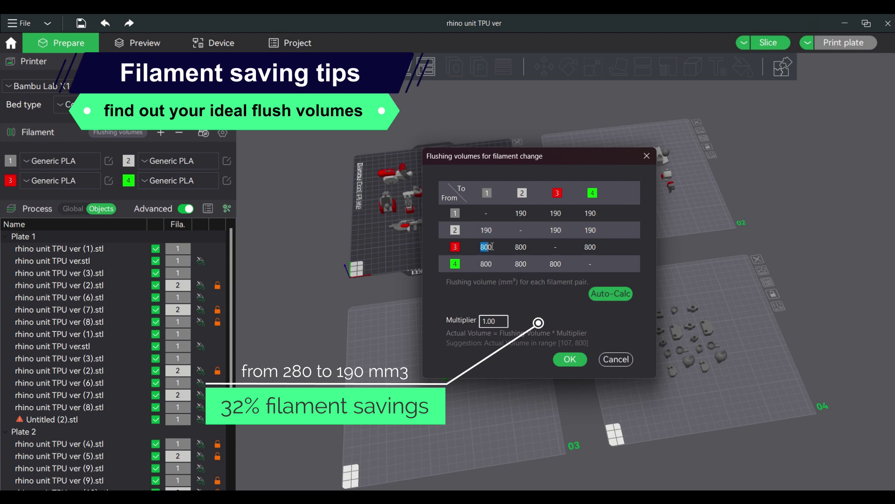
# Replace each 800 flushing volume, including From 3→1, 4→1 and 4→3, with 190 and confirm
pyautogui.write('190')
pyautogui.click(517, 247)
pyautogui.write('190')
pyautogui.click(588, 248)
pyautogui.write('190')
pyautogui.click(486, 264)
pyautogui.write('190190')
pyautogui.click(567, 264)
pyautogui.write('190')
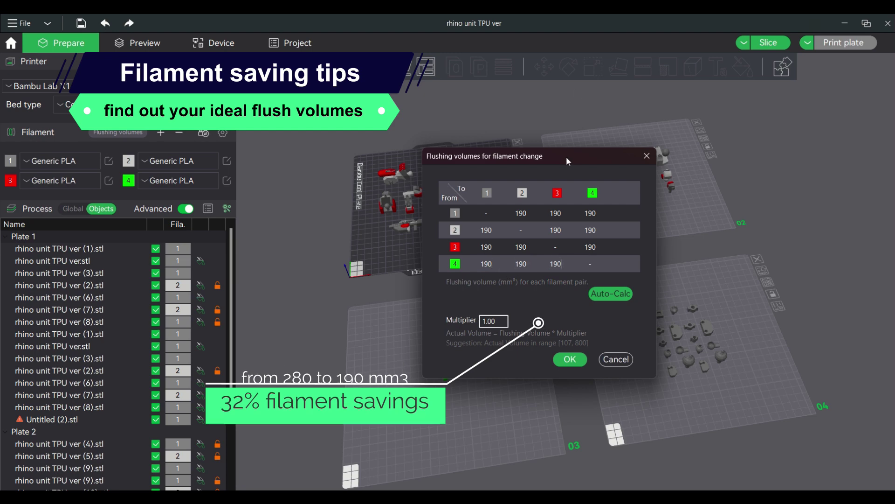
pyautogui.click(577, 361)
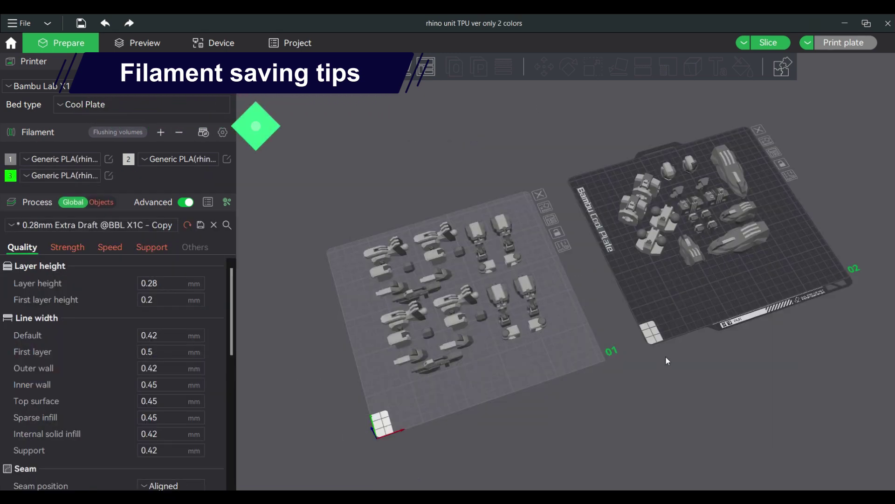
# Orbit to a lower angle over both plates and make plate 01 active
pyautogui.scroll(3, 571, 332)
pyautogui.moveTo(571, 332); pyautogui.dragTo(540, 354)
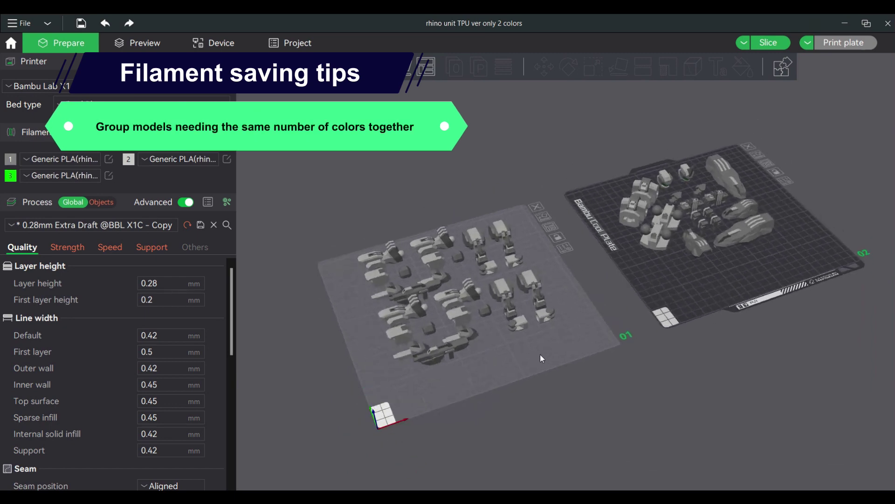
pyautogui.click(483, 359)
pyautogui.click(673, 307)
pyautogui.click(533, 358)
# Slice plate 01 and review the cylinders: 67.46 g flushed, 191 filament changes, 5h54m
pyautogui.scroll(5, 488, 353)
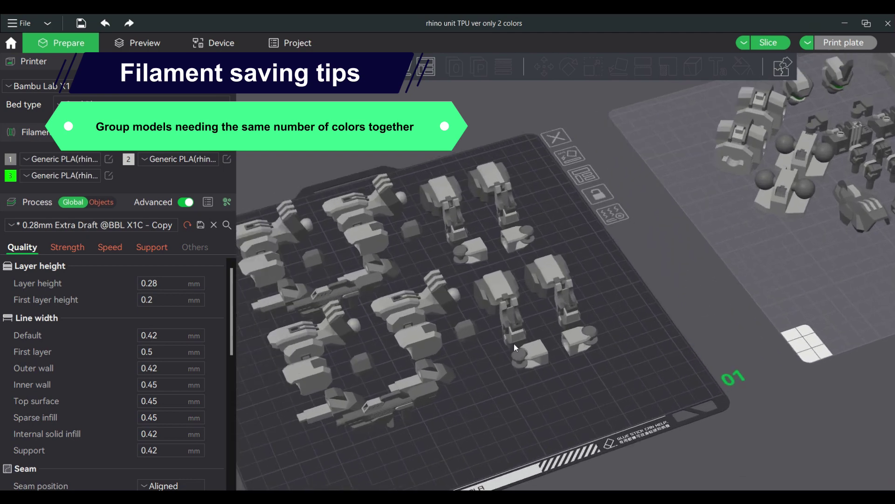
pyautogui.scroll(-3, 680, 278)
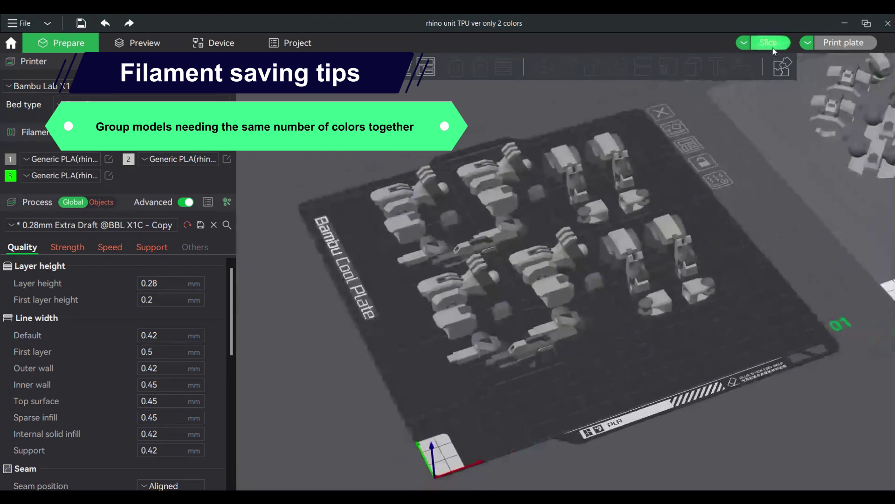
pyautogui.click(769, 43)
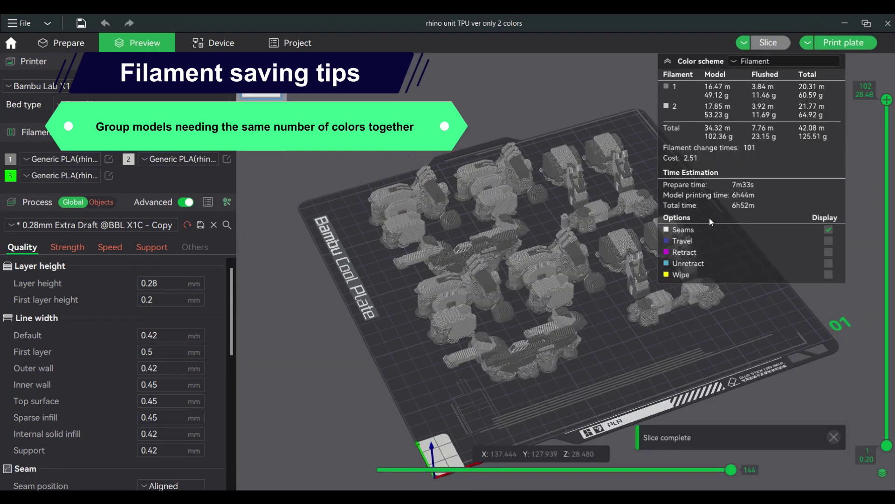
pyautogui.moveTo(552, 253); pyautogui.dragTo(519, 240, button='right')
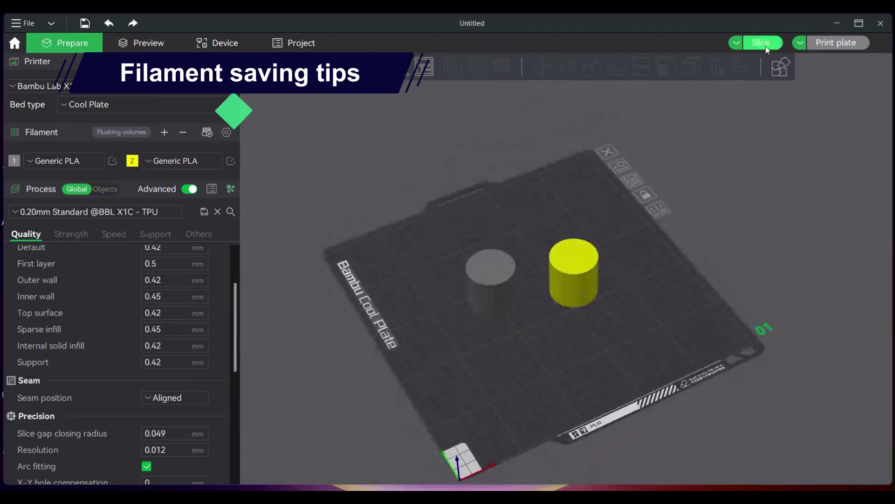
pyautogui.click(765, 44)
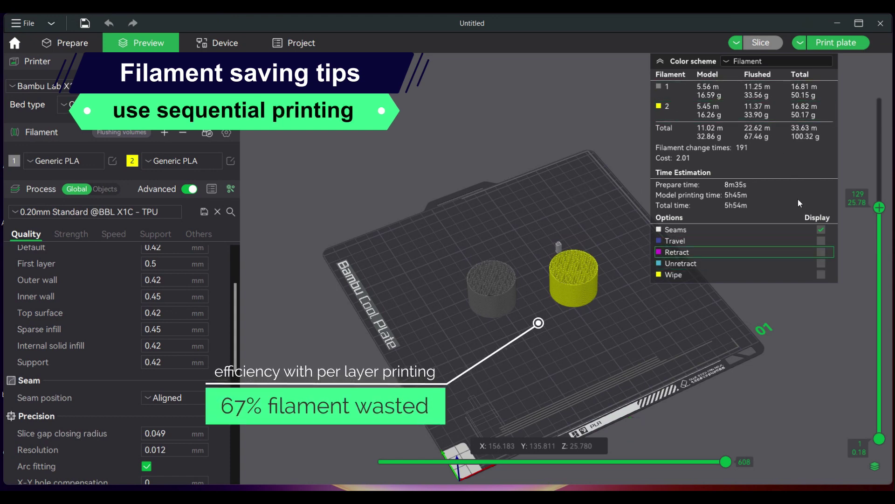
# Change Print sequence from By layer to By object and re-preview the layers, cutting flush to 0.36 g
pyautogui.moveTo(880, 207); pyautogui.dragTo(891, 87)
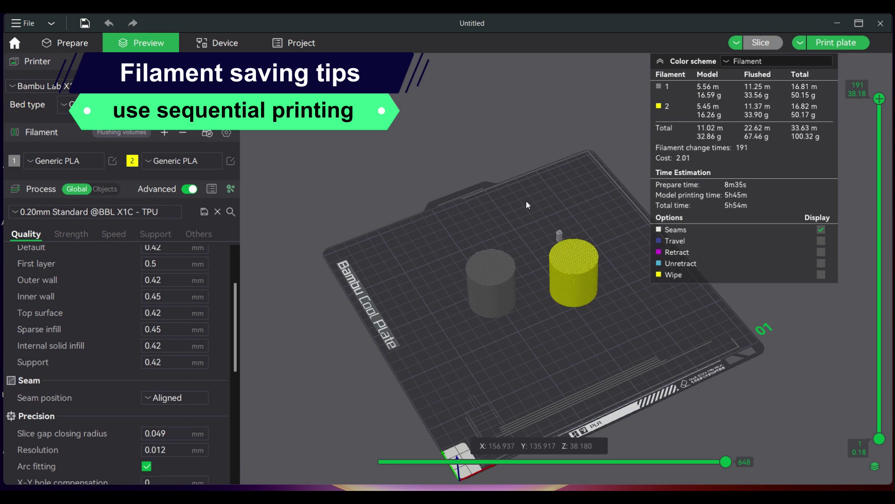
pyautogui.scroll(2, 527, 205)
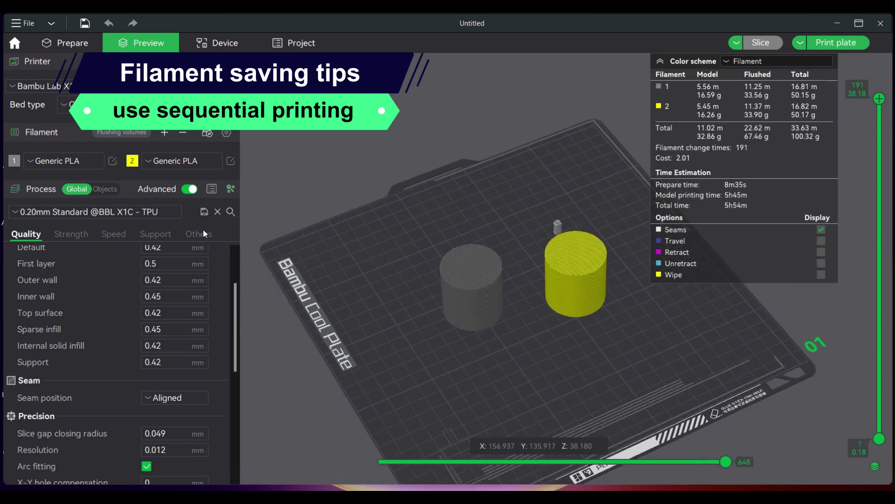
pyautogui.click(203, 234)
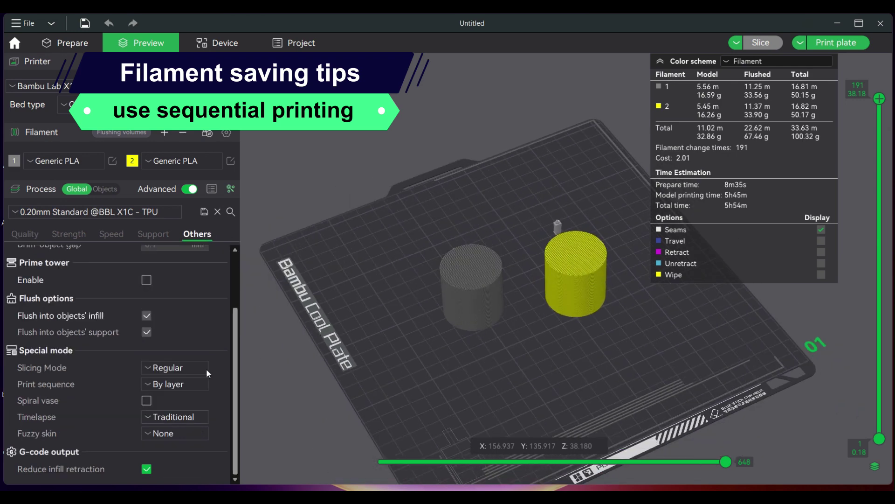
pyautogui.scroll(1, 193, 343)
pyautogui.scroll(-1, 191, 350)
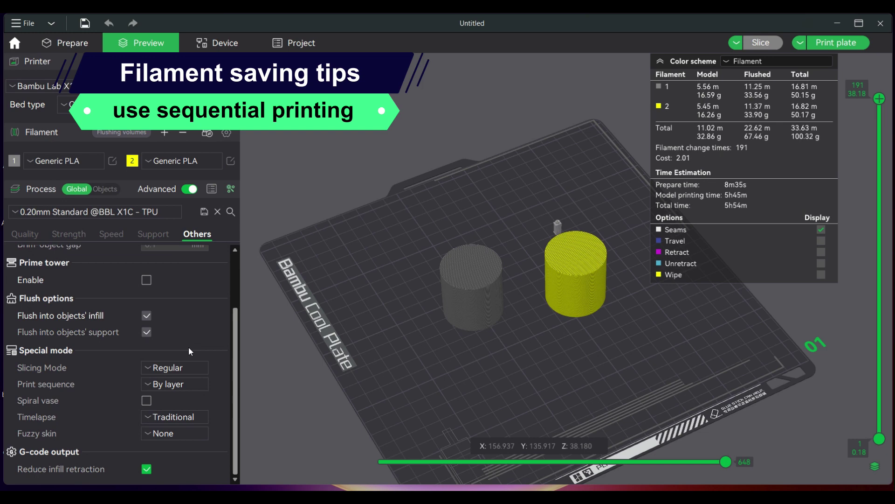
pyautogui.click(181, 386)
pyautogui.click(175, 418)
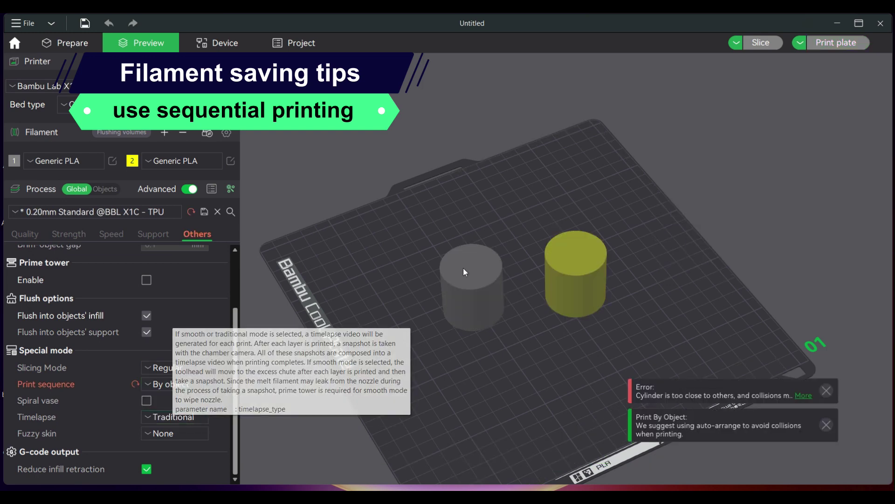
pyautogui.click(636, 336)
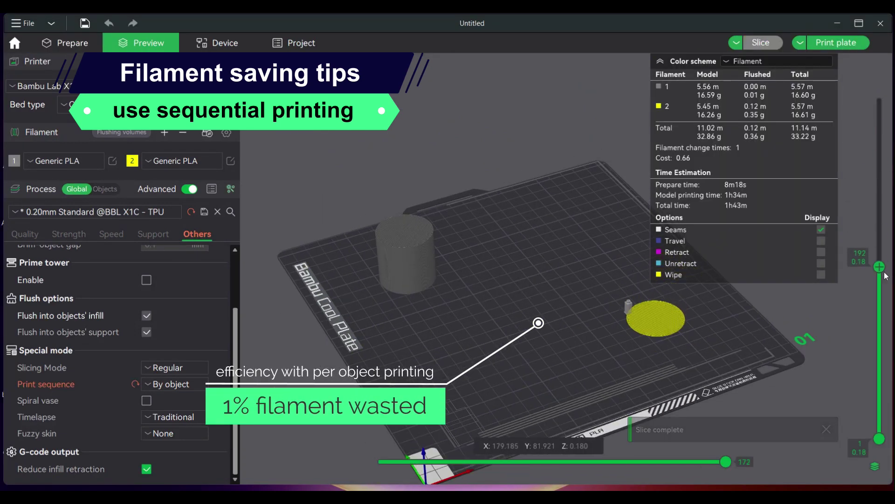
pyautogui.moveTo(885, 276); pyautogui.dragTo(879, 116)
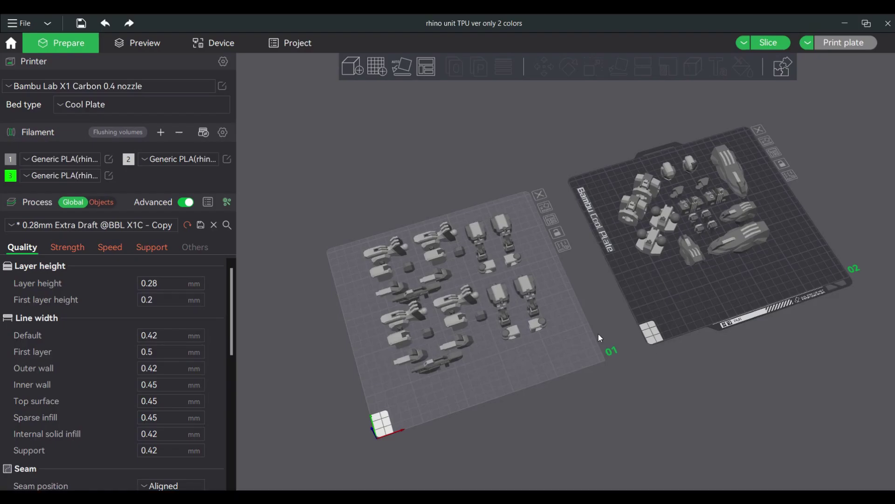
# Make rhino plate 1 active and slice it: 23.15 g flushed, 101 changes, 6h52m
pyautogui.scroll(1, 583, 334)
pyautogui.moveTo(577, 351); pyautogui.dragTo(529, 360)
pyautogui.click(481, 365)
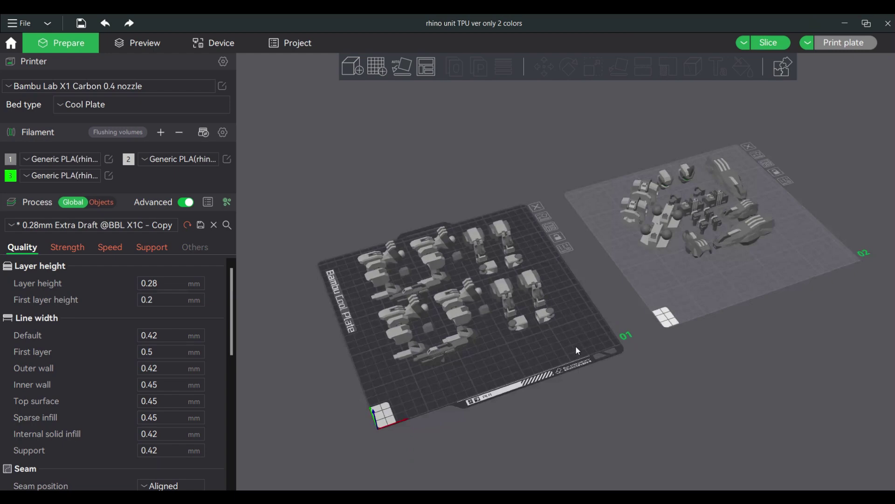
pyautogui.click(676, 306)
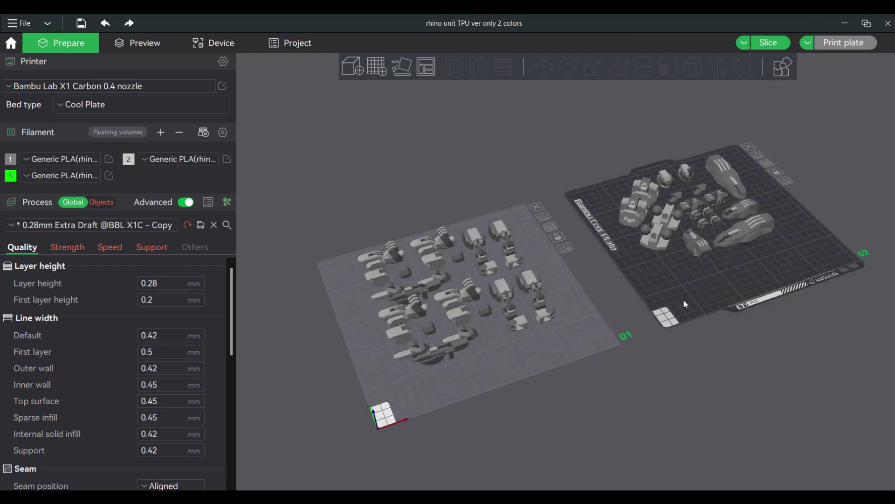
pyautogui.click(533, 358)
pyautogui.scroll(6, 463, 348)
pyautogui.scroll(-2, 675, 279)
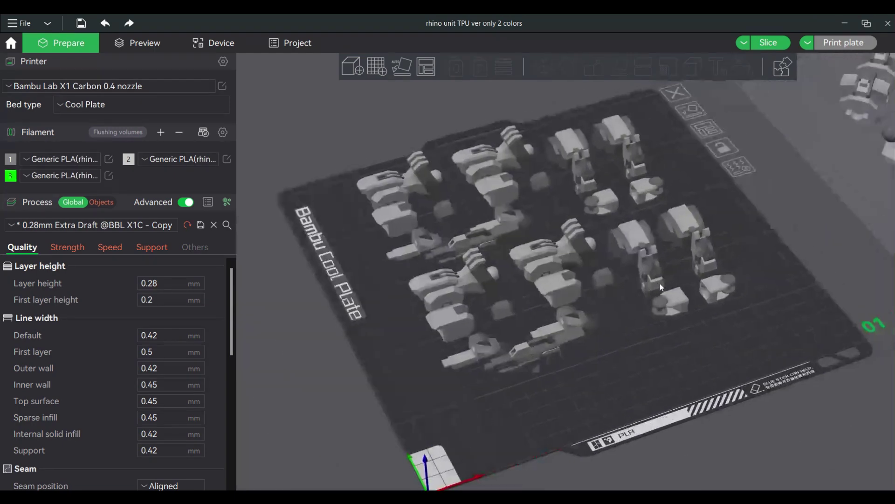
pyautogui.click(772, 44)
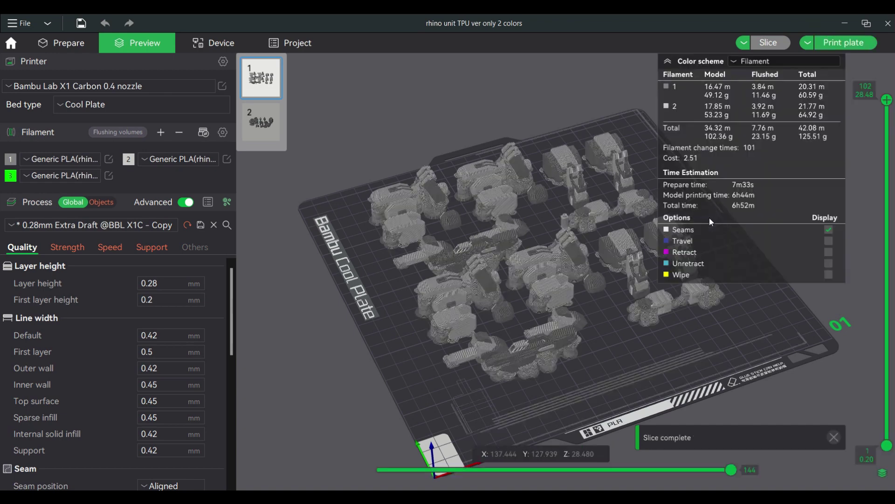
# Inspect sliced plate 1 up to layer 76, then switch to and slice plate 2
pyautogui.moveTo(553, 253); pyautogui.dragTo(517, 244)
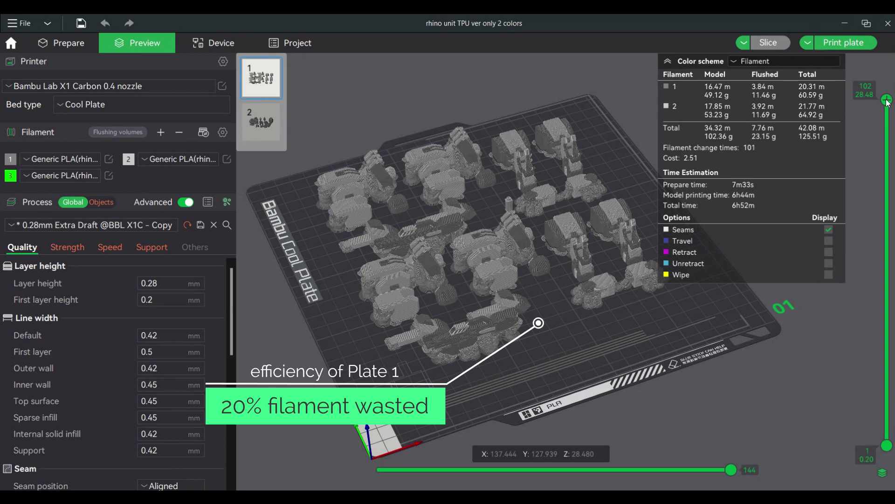
pyautogui.moveTo(887, 102)
pyautogui.mouseDown()
pyautogui.moveTo(849, 335)
pyautogui.moveTo(851, 396)
pyautogui.moveTo(871, 463)
pyautogui.moveTo(884, 387)
pyautogui.moveTo(887, 99)
pyautogui.mouseUp()
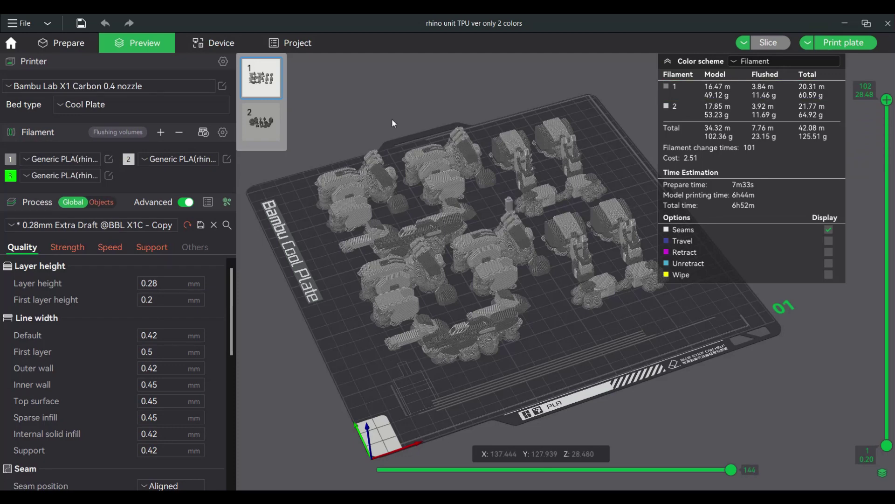
pyautogui.click(261, 122)
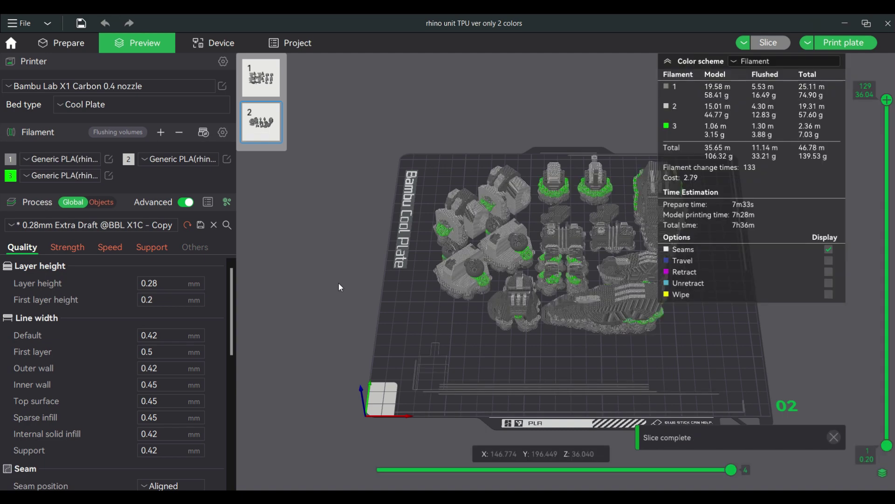
# Zoom and rotate the sliced plate 2 preview and show it only up to layer 80
pyautogui.scroll(5, 524, 265)
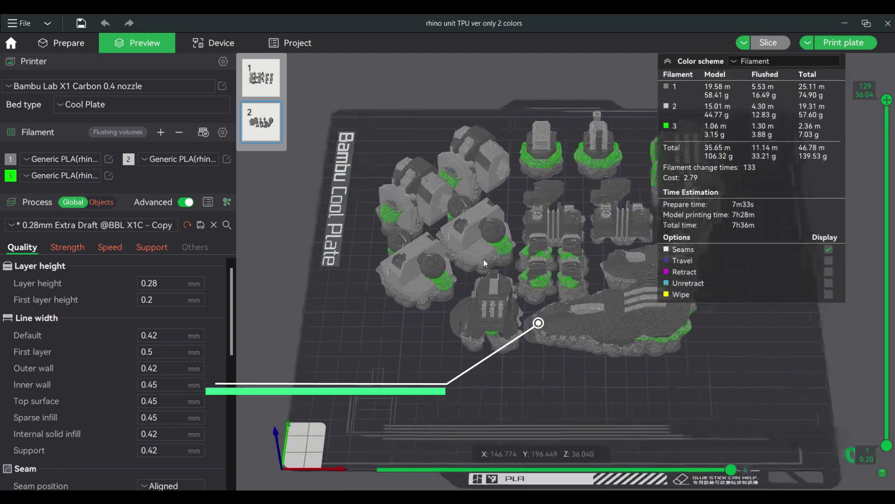
pyautogui.moveTo(348, 338)
pyautogui.mouseDown()
pyautogui.moveTo(363, 335)
pyautogui.moveTo(355, 334)
pyautogui.mouseUp()
pyautogui.moveTo(470, 243); pyautogui.dragTo(600, 177)
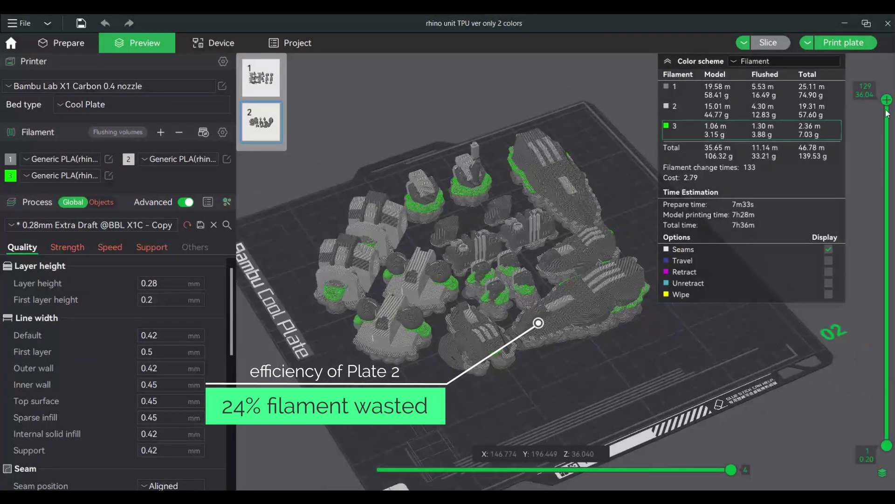
pyautogui.moveTo(886, 126); pyautogui.dragTo(890, 75)
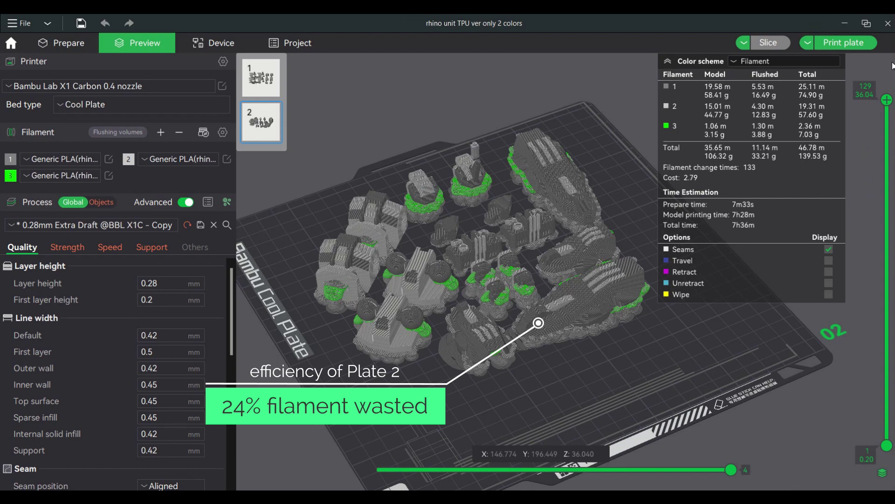